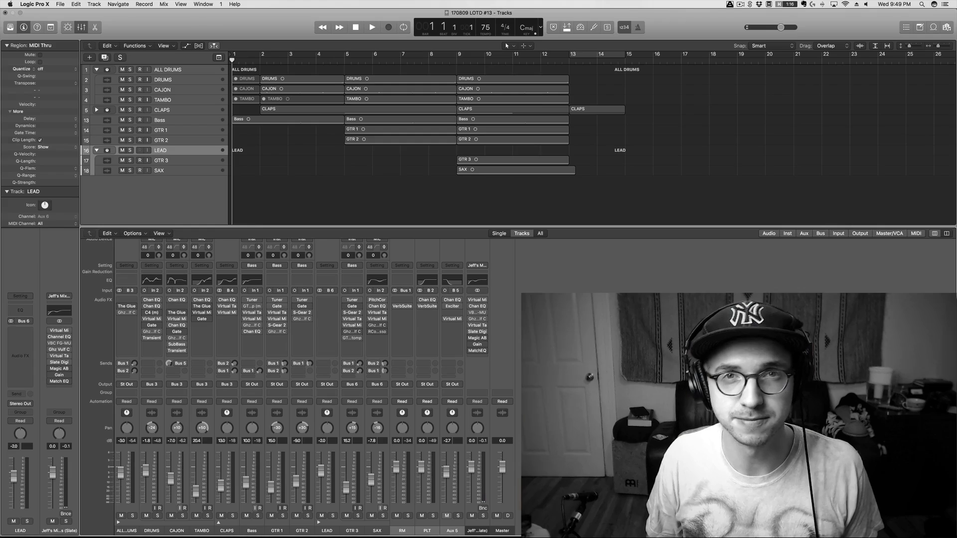
Play the whole funk loop from bar 1 through the arrangement.
key("space")
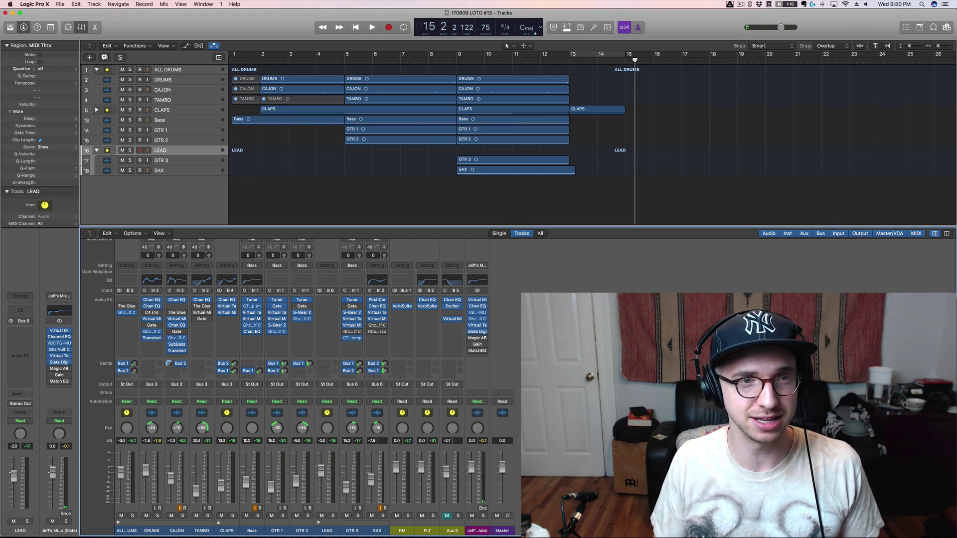
Solo the Bass track and play it alone from the start of the song.
left_click(140, 170)
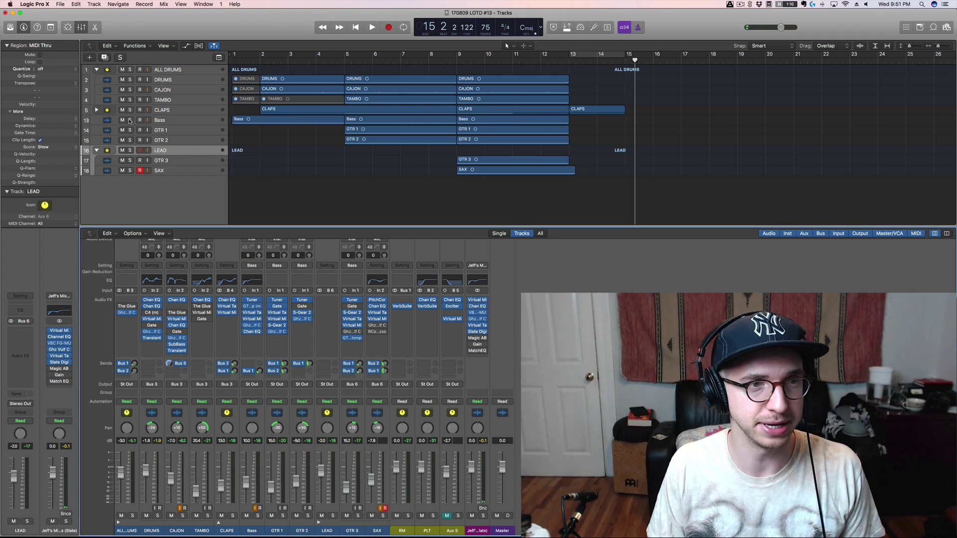
left_click(130, 120)
key("Return")
key("space")
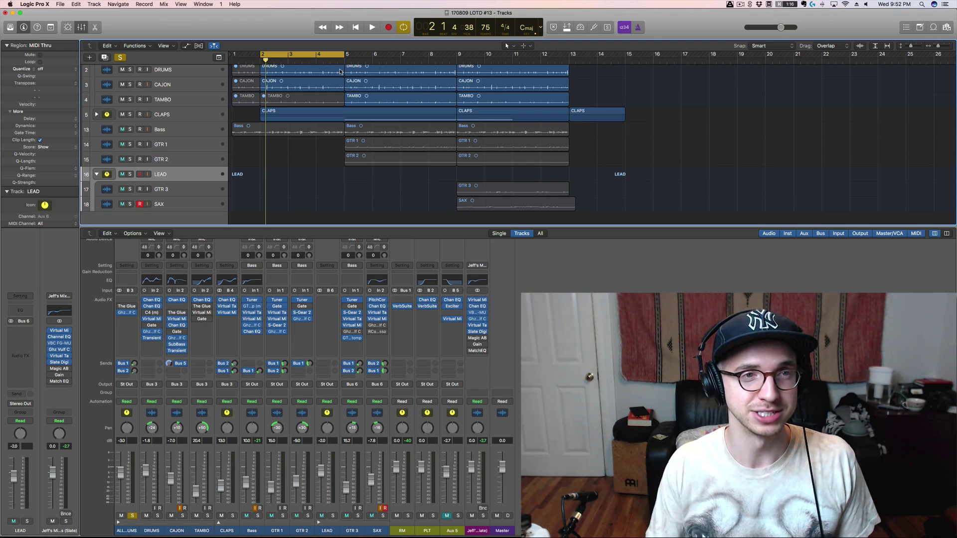
Play the bars 2–4 cycle once and stop.
scroll(129, 73, "up", 2)
key("space")
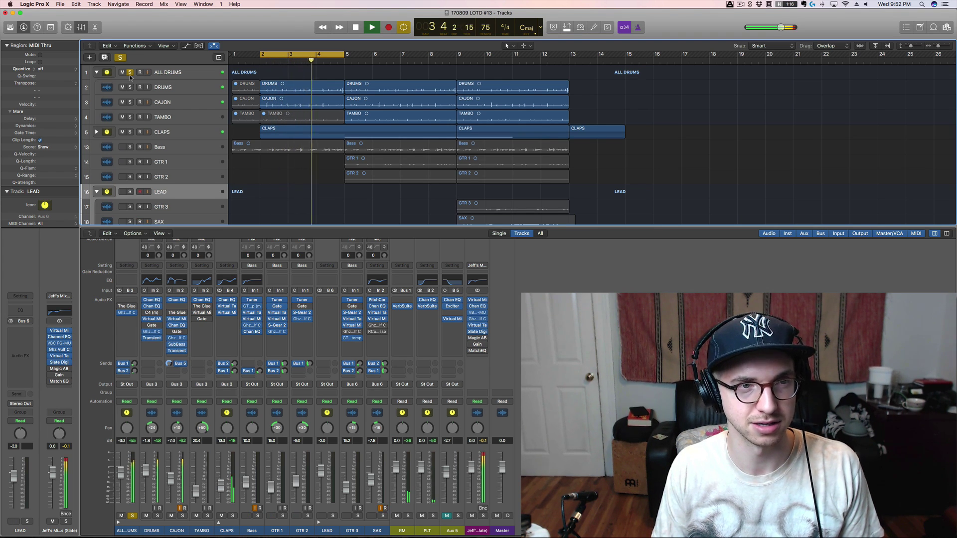
key("space")
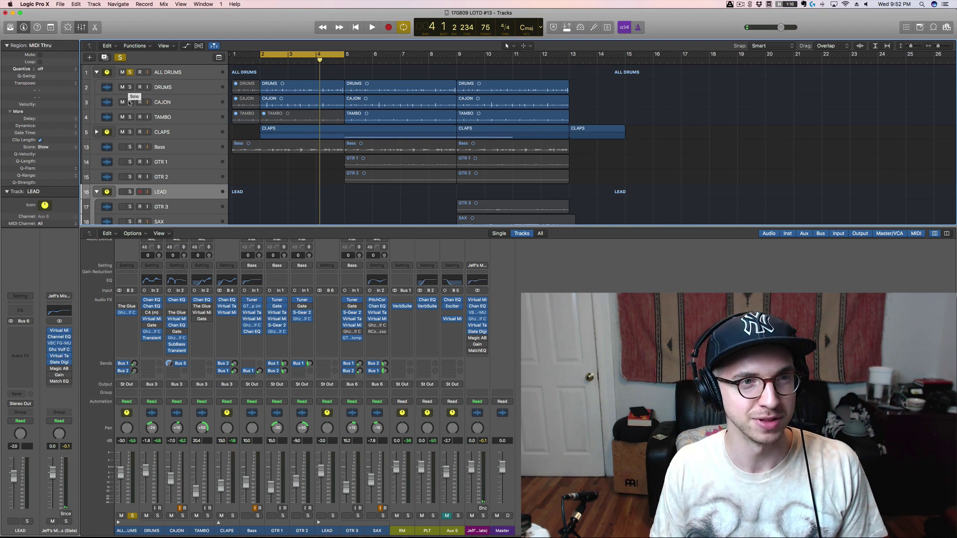
Solo the CAJON track and audition it over the bars 2–4 cycle.
left_click(129, 102)
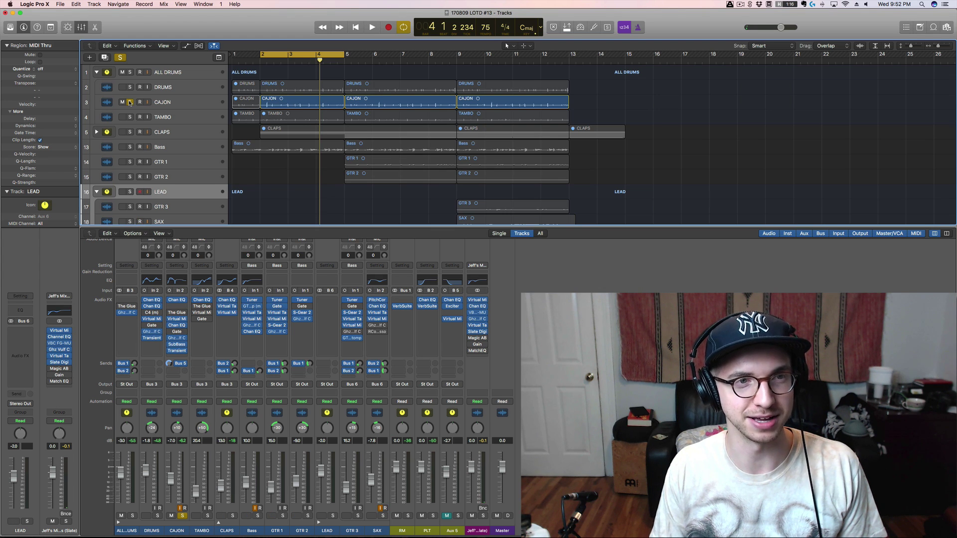
key("space")
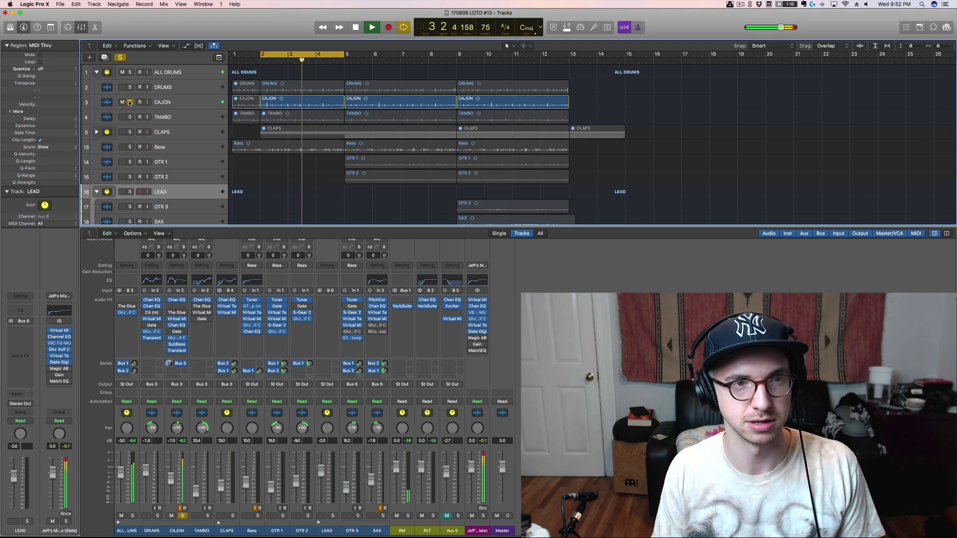
key("space")
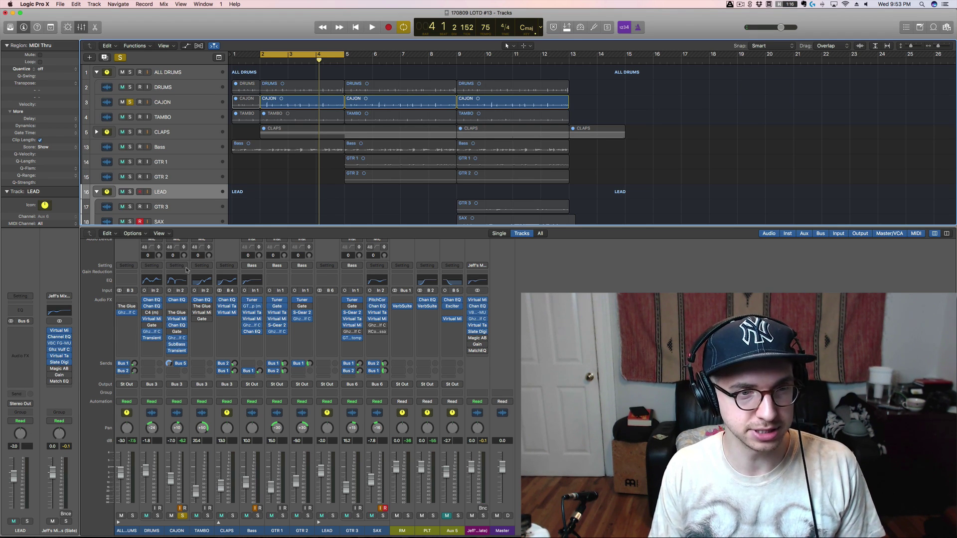
Open the DRUMS channel's Transient Master plugin and move its window clear of the mixer.
left_click(153, 339)
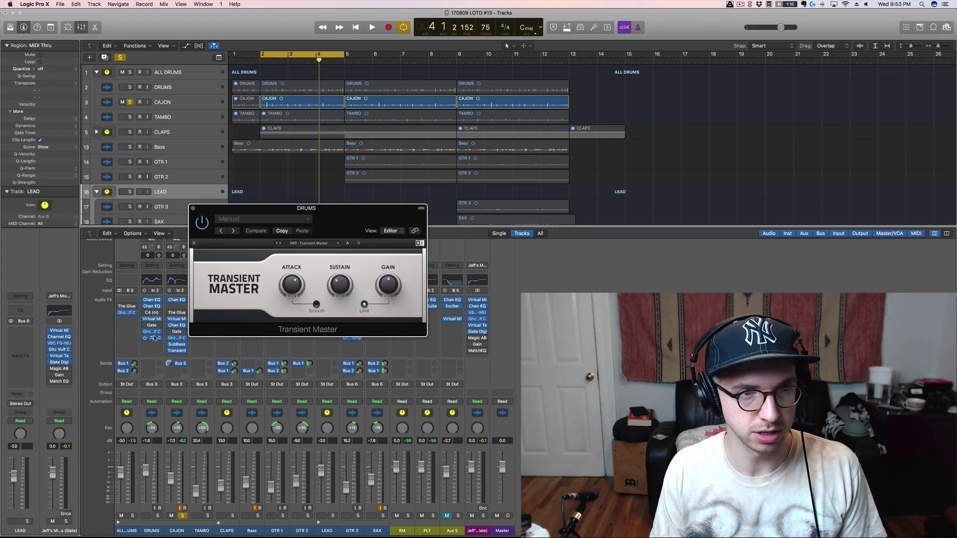
left_click_drag(333, 234, 384, 227)
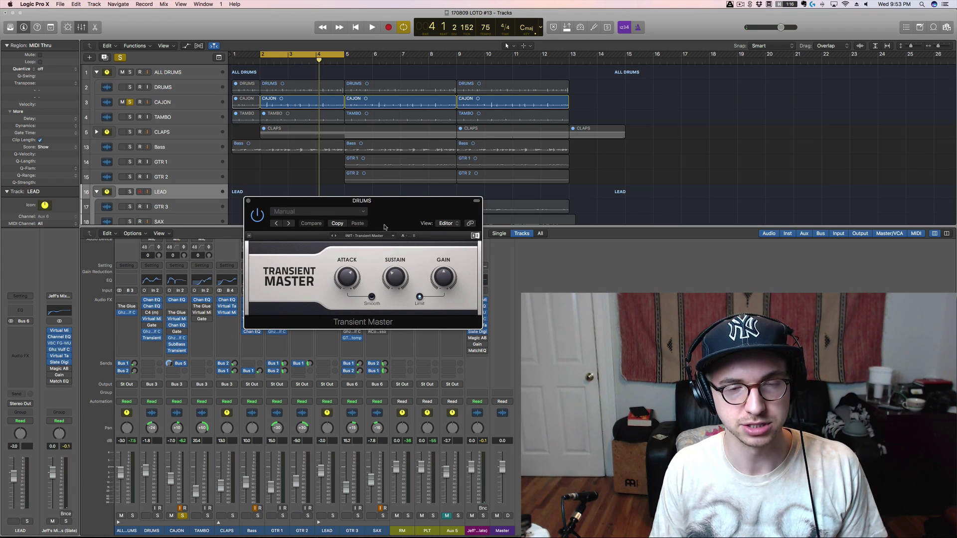
mouse_move(404, 287)
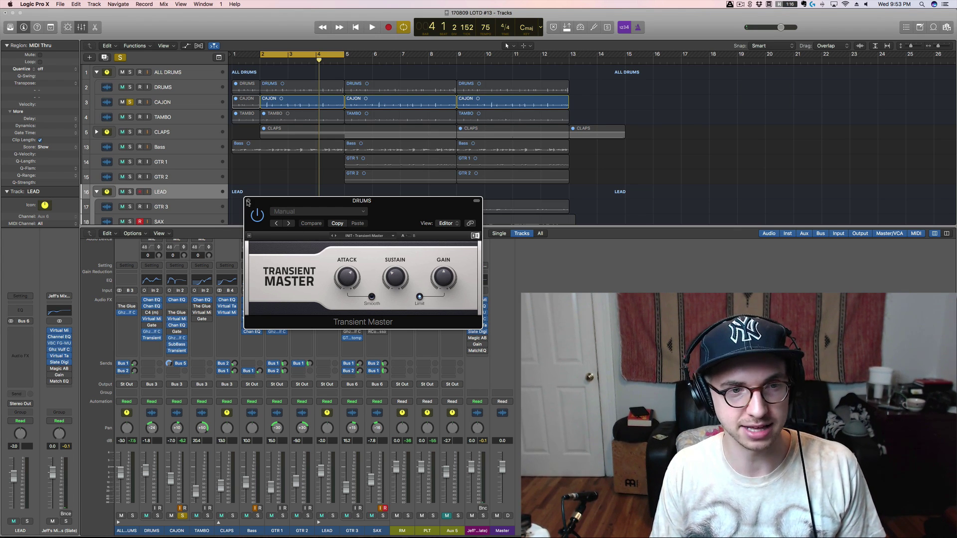
Close Transient Master, view and close the CAJON SubBass plugin, then resume loop playback.
left_click(249, 202)
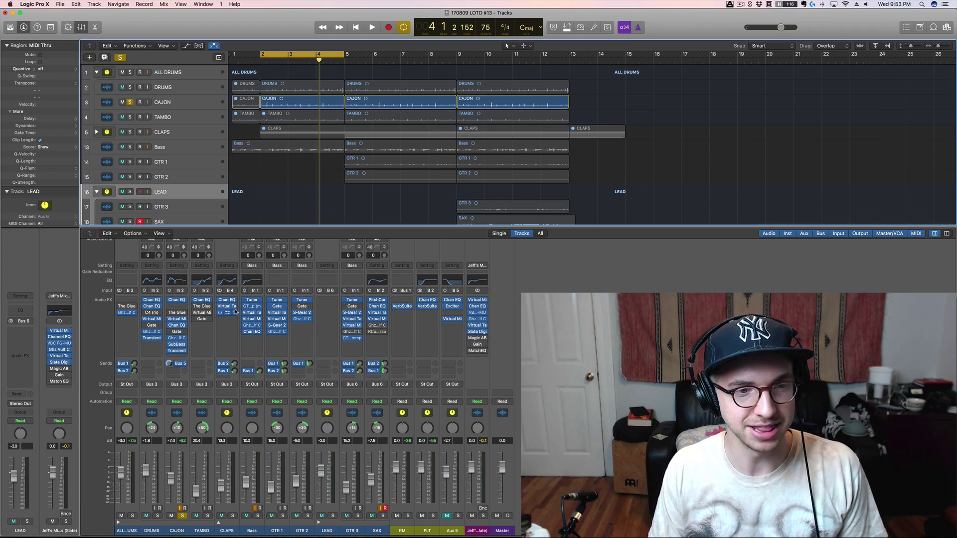
left_click(177, 344)
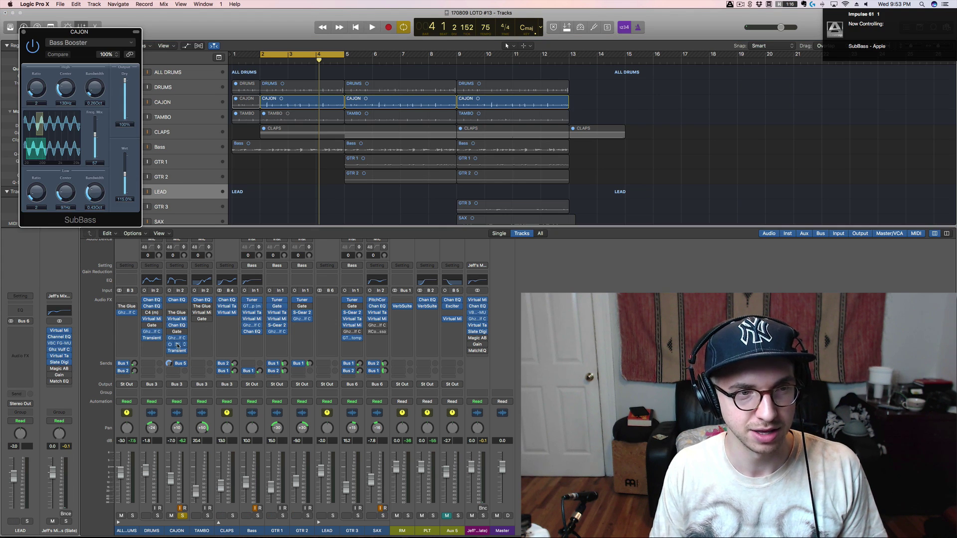
left_click_drag(116, 35, 433, 135)
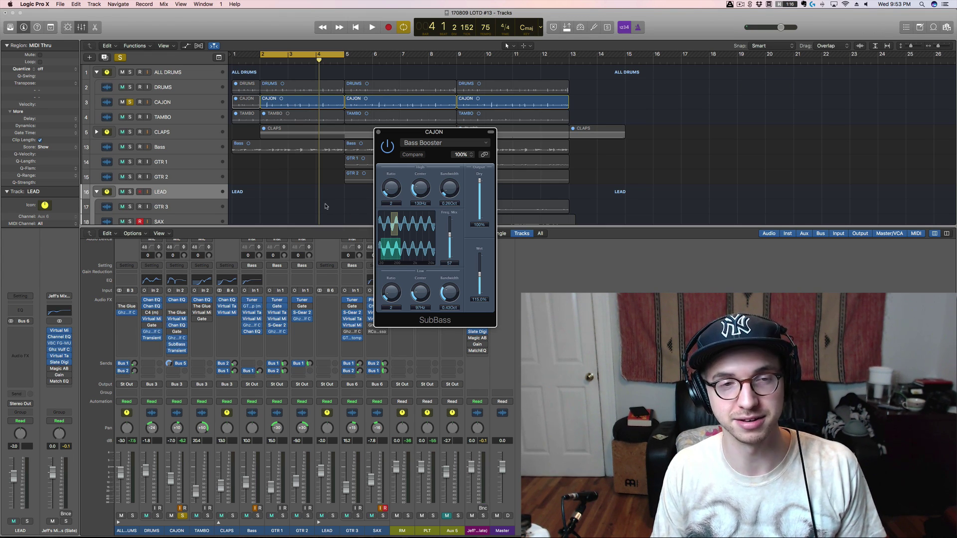
left_click(379, 133)
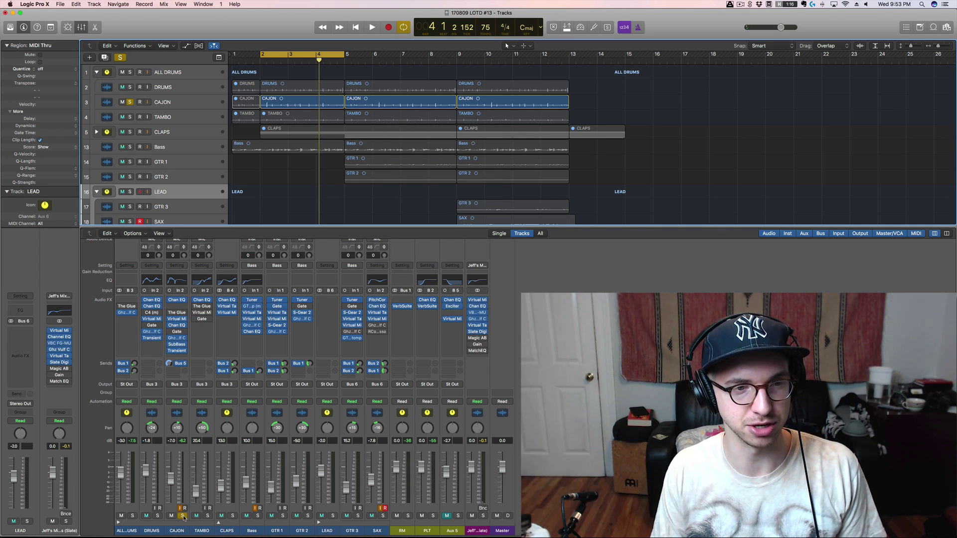
key("space")
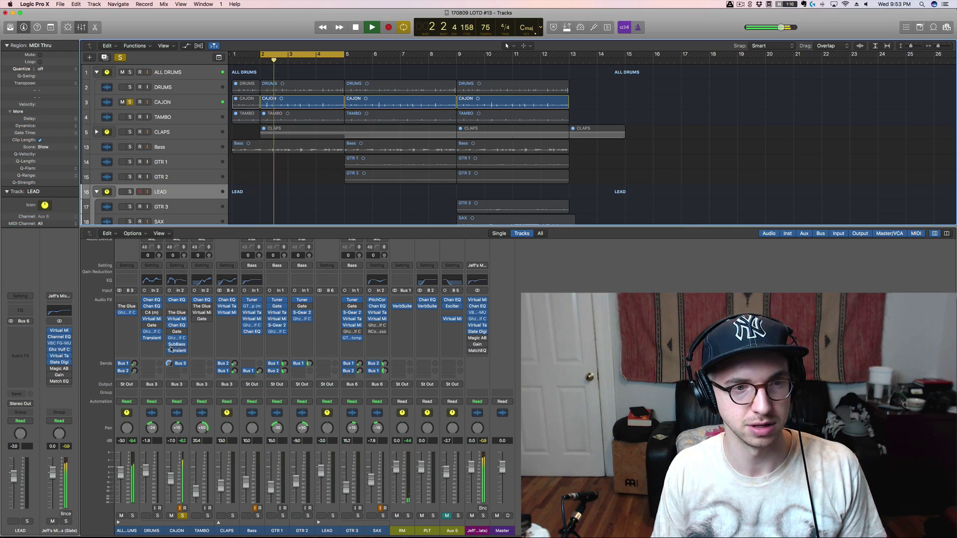
Power on the SubBass plugin in the CAJON channel's insert chain.
mouse_move(171, 345)
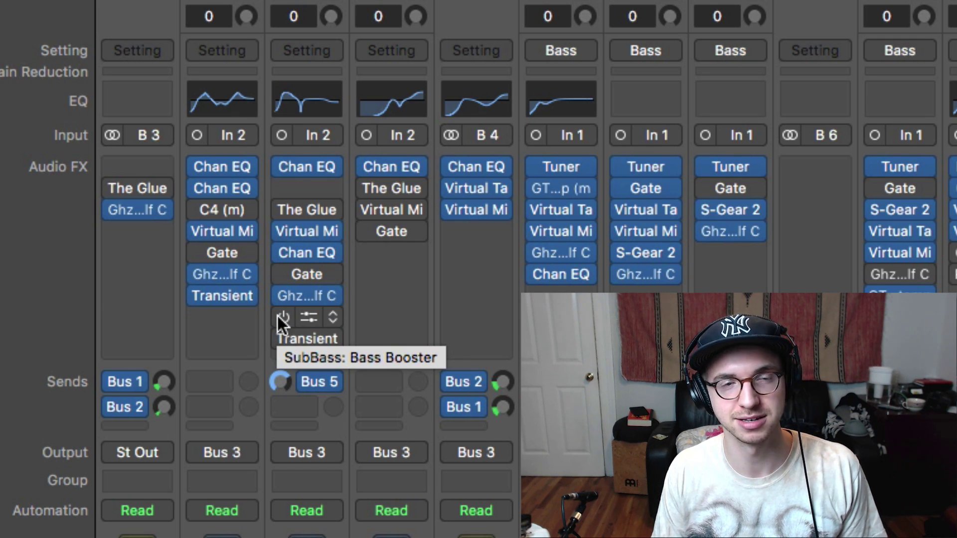
left_click(278, 317)
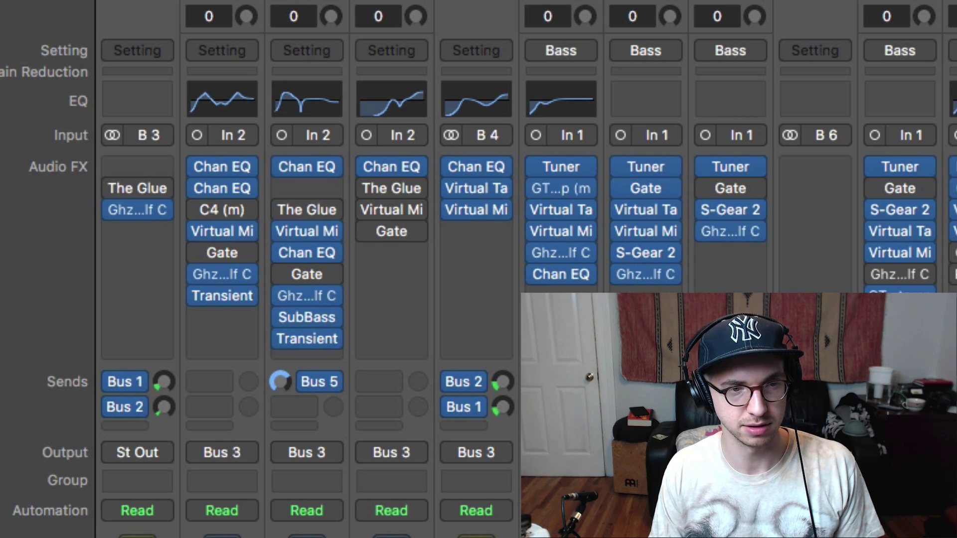
mouse_move(220, 297)
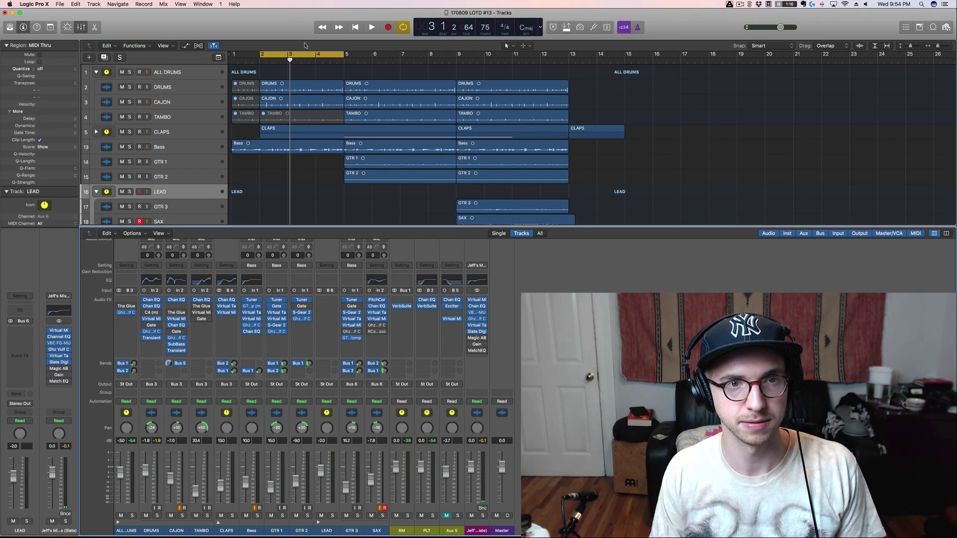
Cycle bars 5–8 and play GTR 1 and Bass soloed together.
left_click_drag(293, 54, 378, 49)
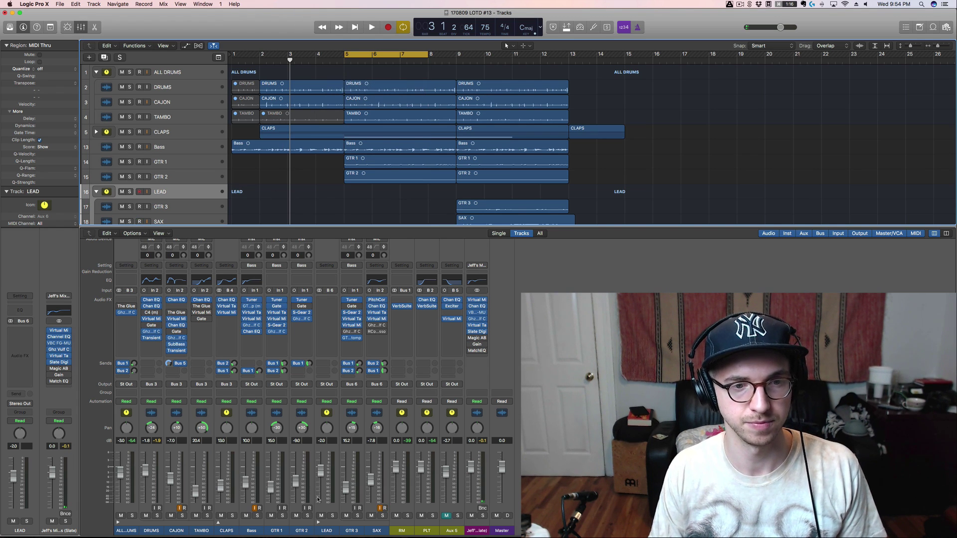
left_click(282, 516)
key("space")
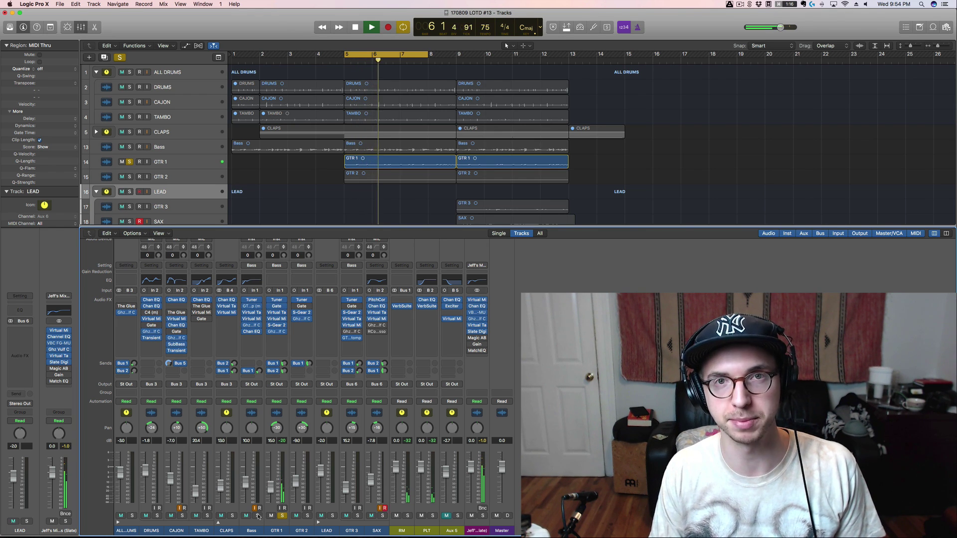
left_click(258, 516)
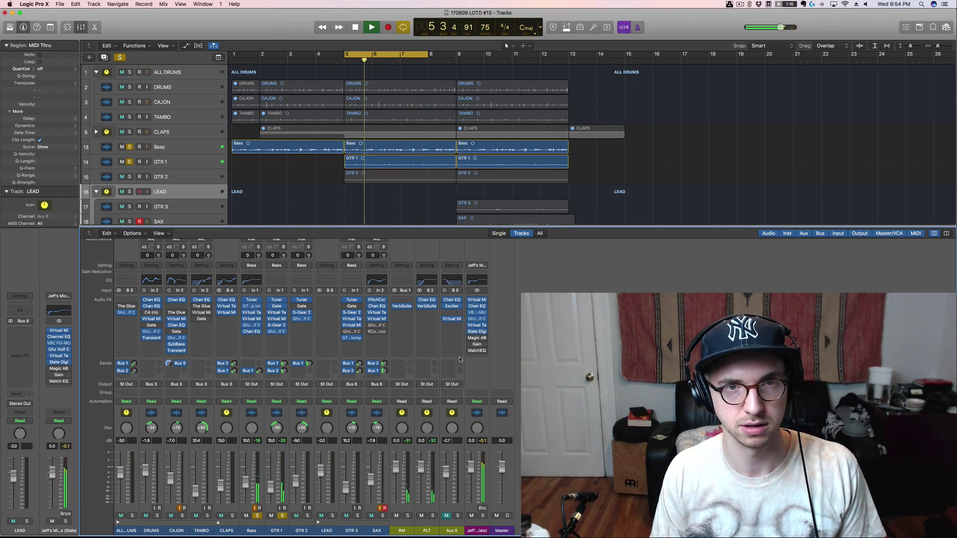
key("space")
Extend the cycle end to bar 9 and replay it from bar 5.
left_click_drag(427, 55, 455, 55)
key("space")
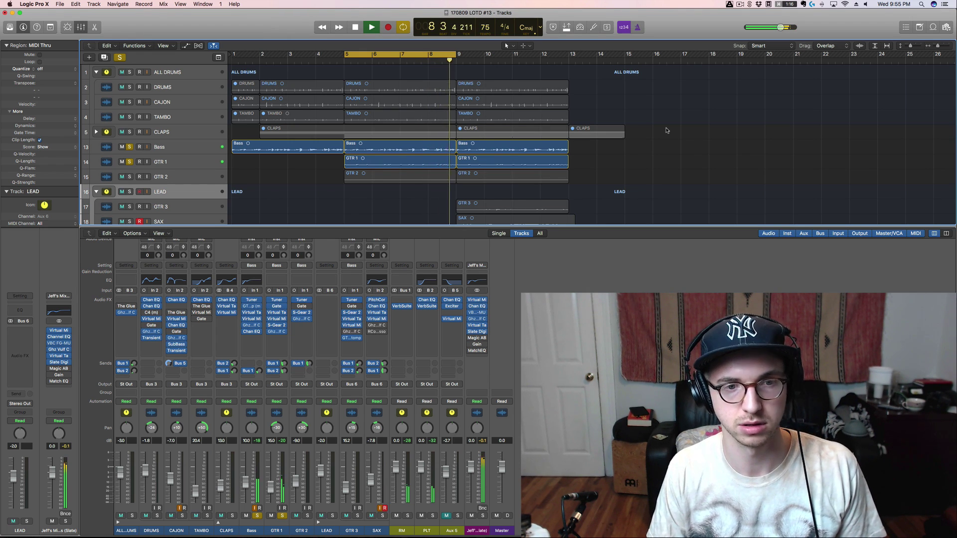
key("space")
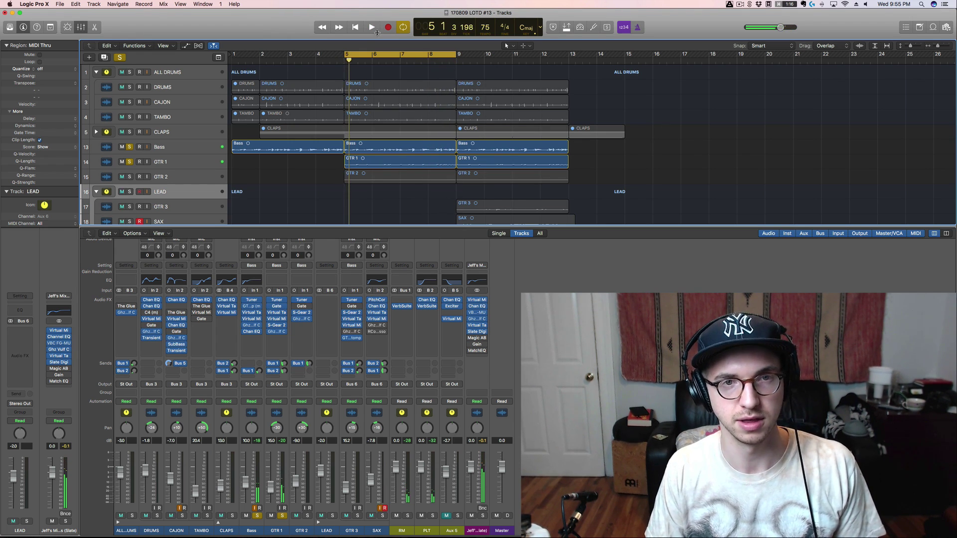
Audition GTR 2 soloed alone, then clear its solo.
left_click(308, 516, "alt")
key("space")
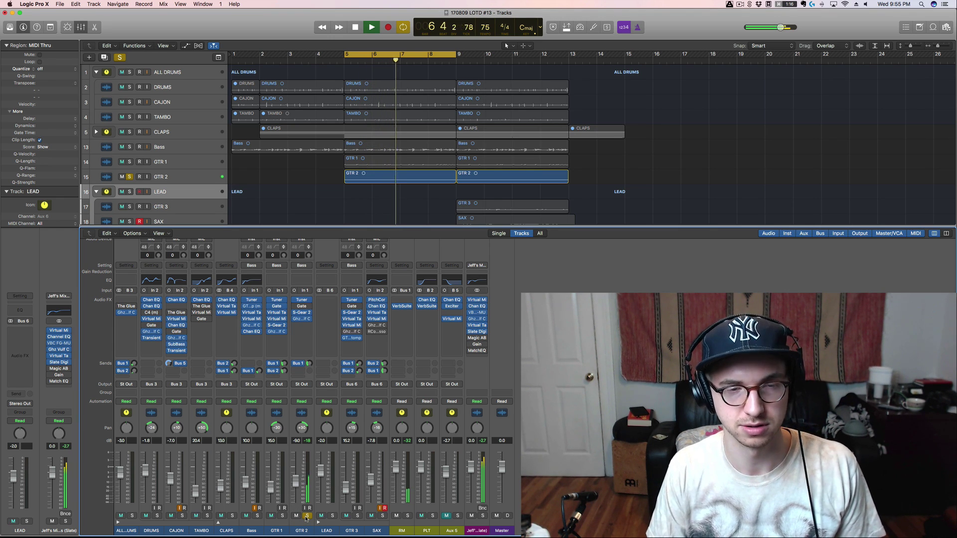
key("space")
left_click(306, 517)
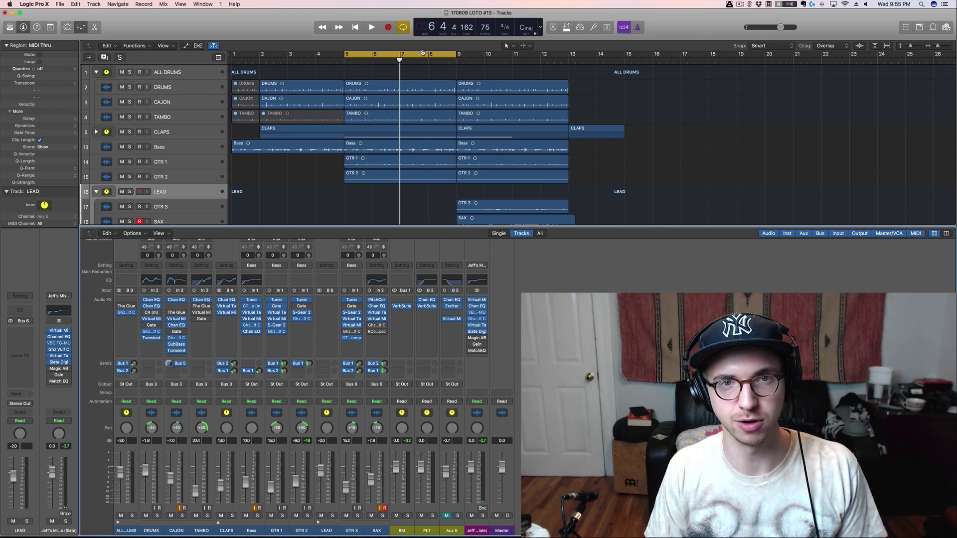
Cycle bars 9–13, play LEAD soloed, then unsolo it.
left_click_drag(424, 54, 536, 50)
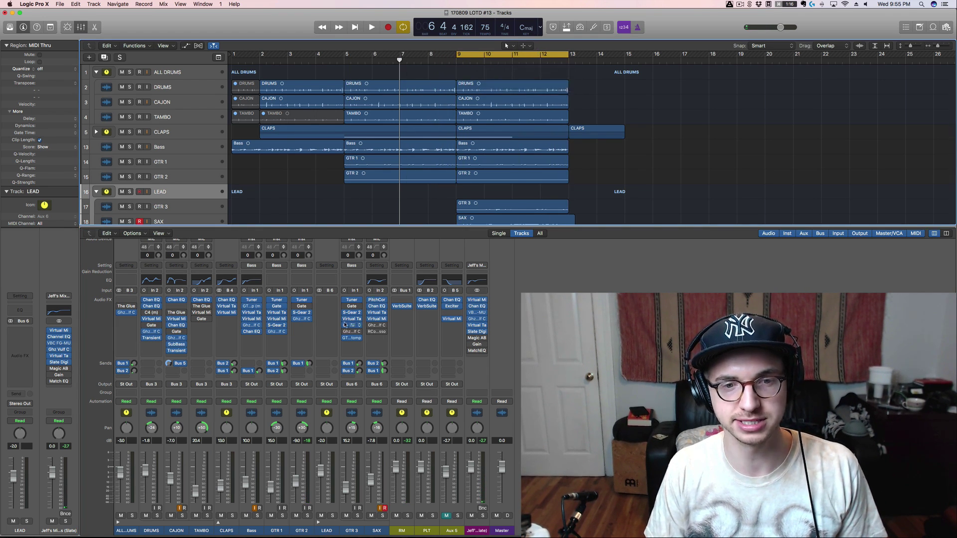
left_click(332, 516)
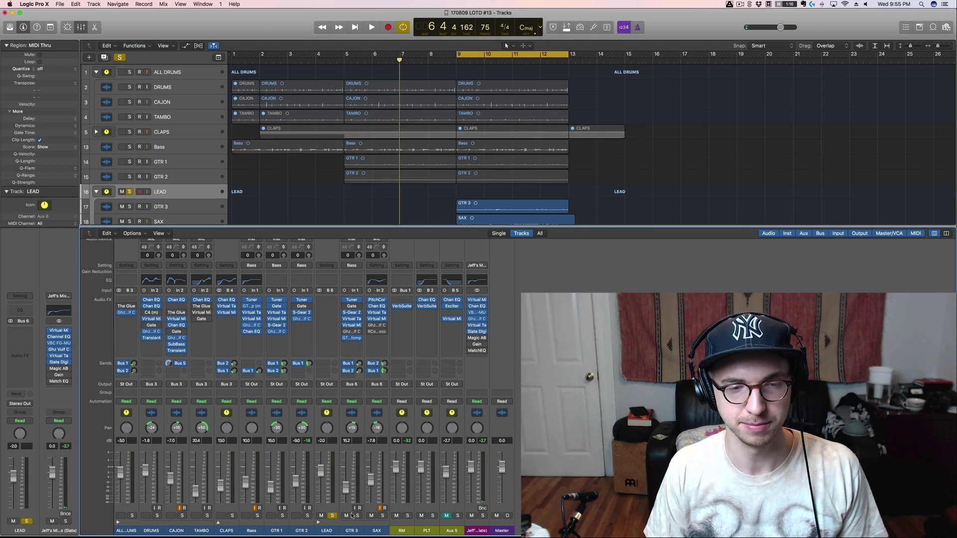
key("space")
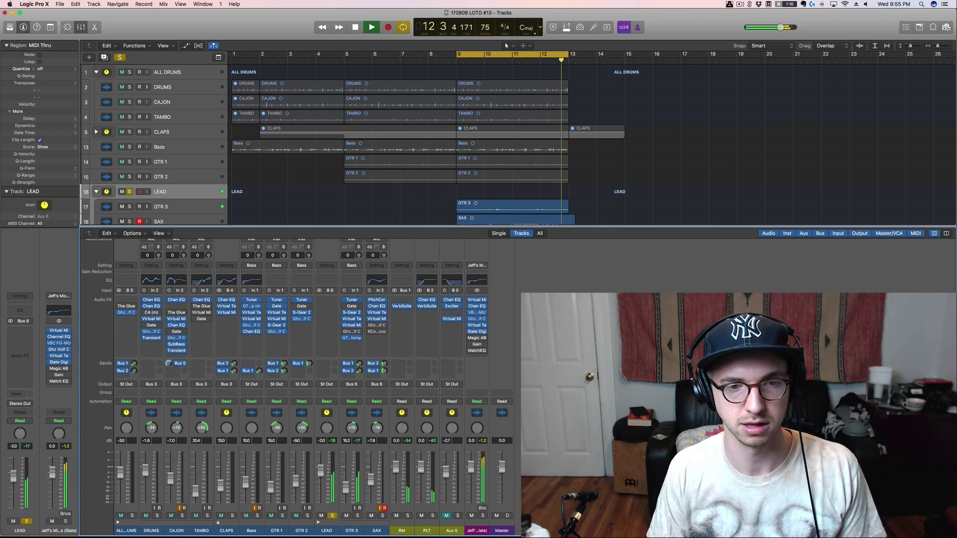
key("space")
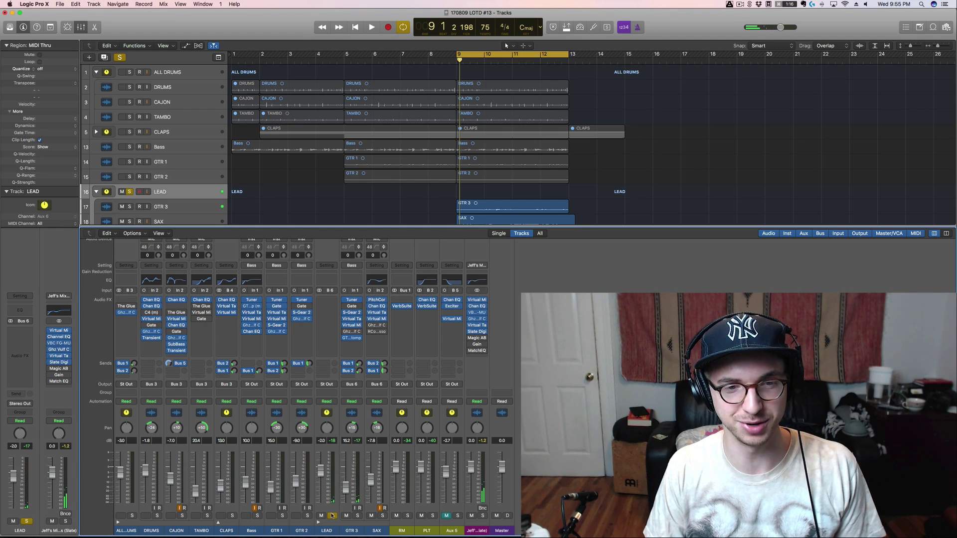
left_click(332, 516)
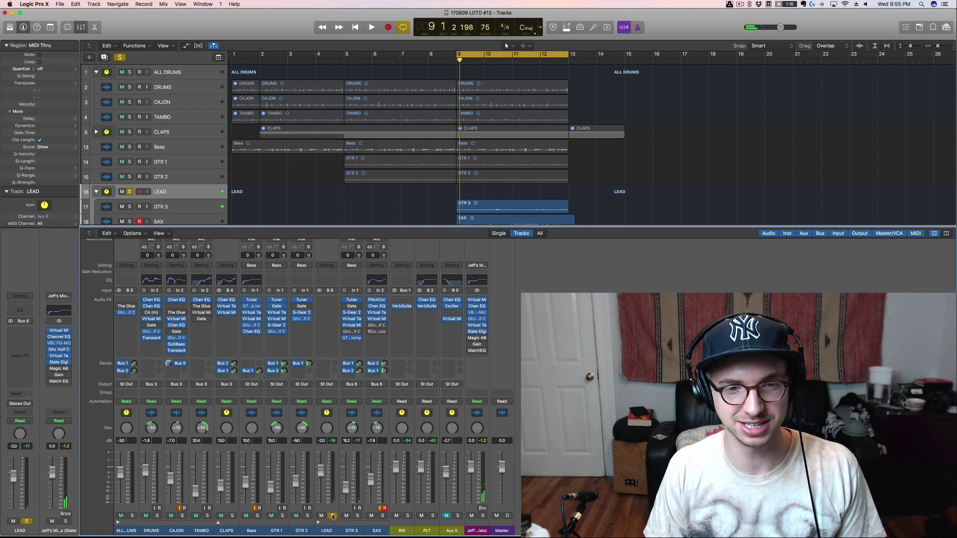
Solo the CLAPS stack, expand it to show Audio 8–14, and play the claps.
left_click(232, 516)
key("space")
left_click(218, 522)
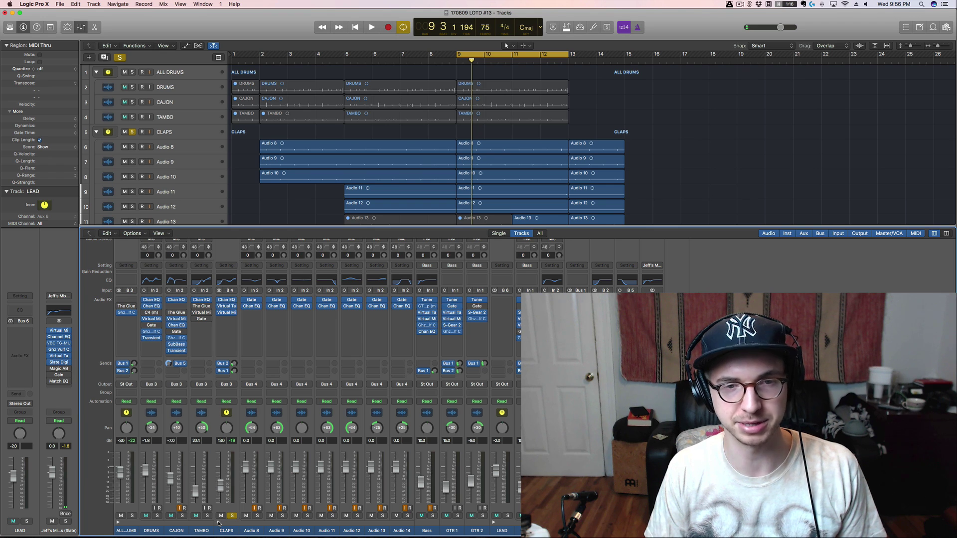
key("space")
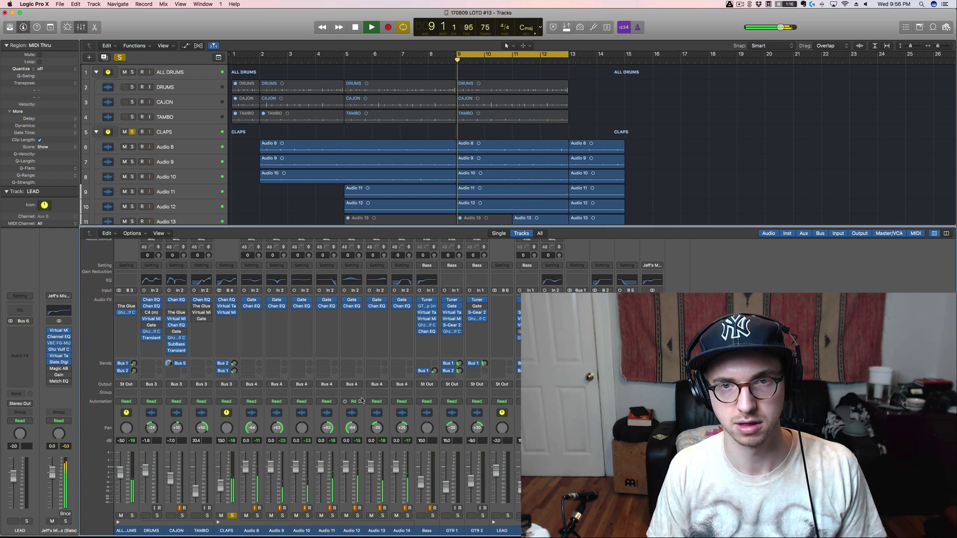
Stop, unsolo CLAPS, and play the full mix over bars 9–13.
key("space")
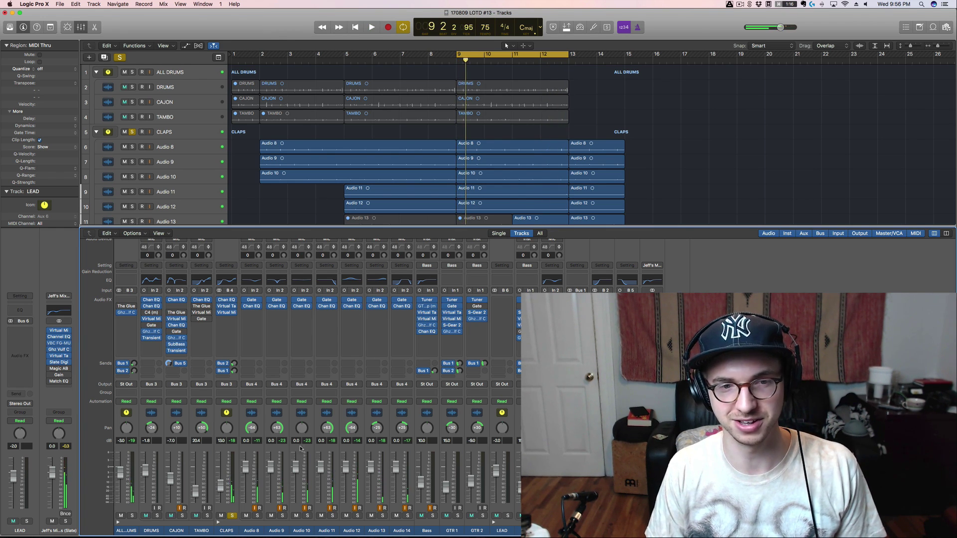
left_click(232, 515)
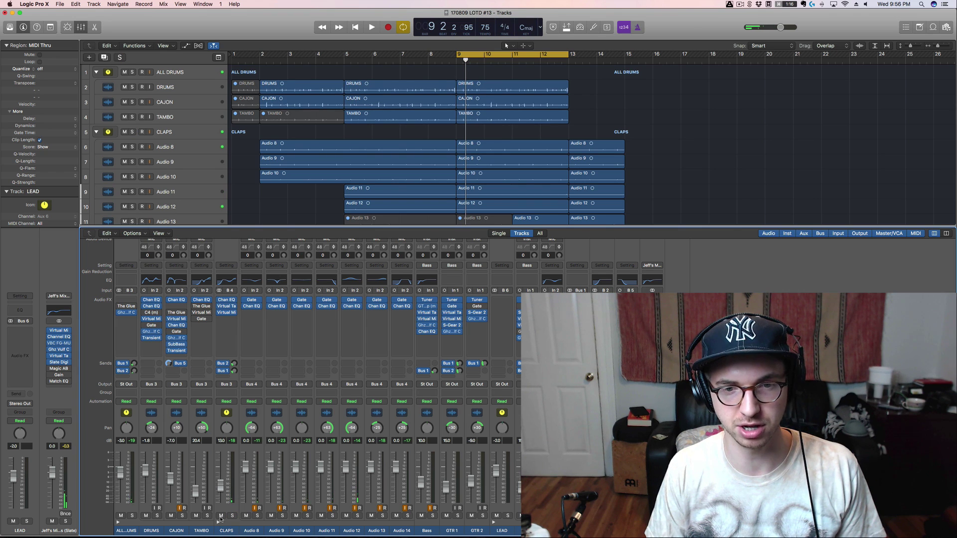
key("space")
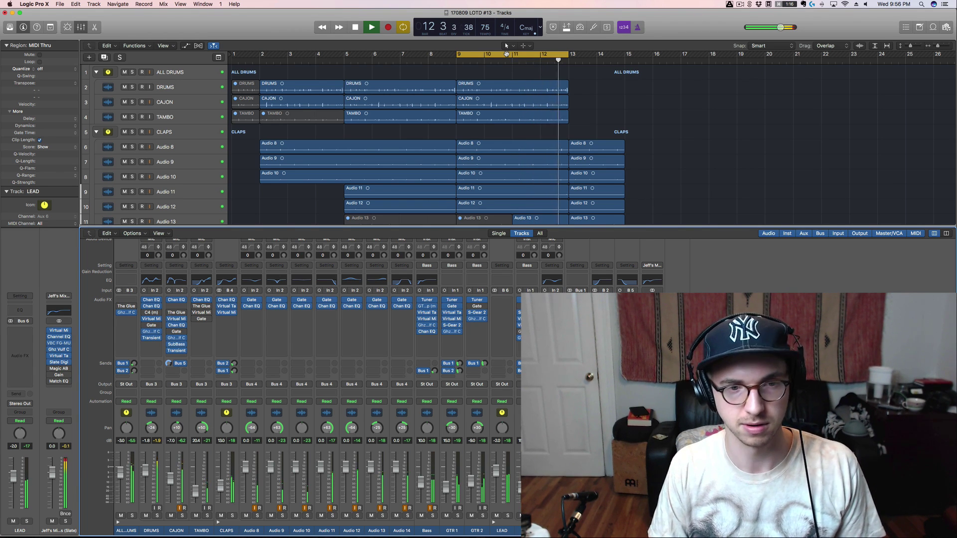
key("space")
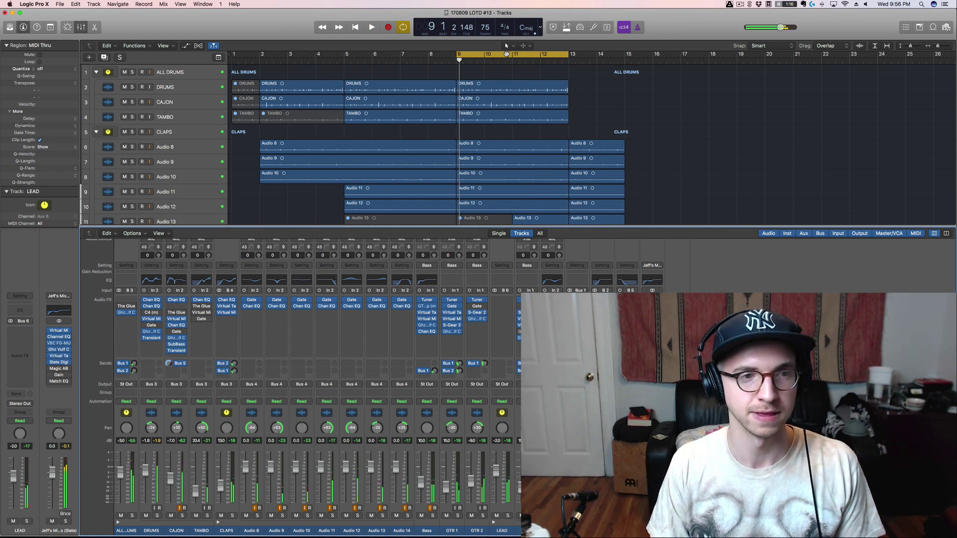